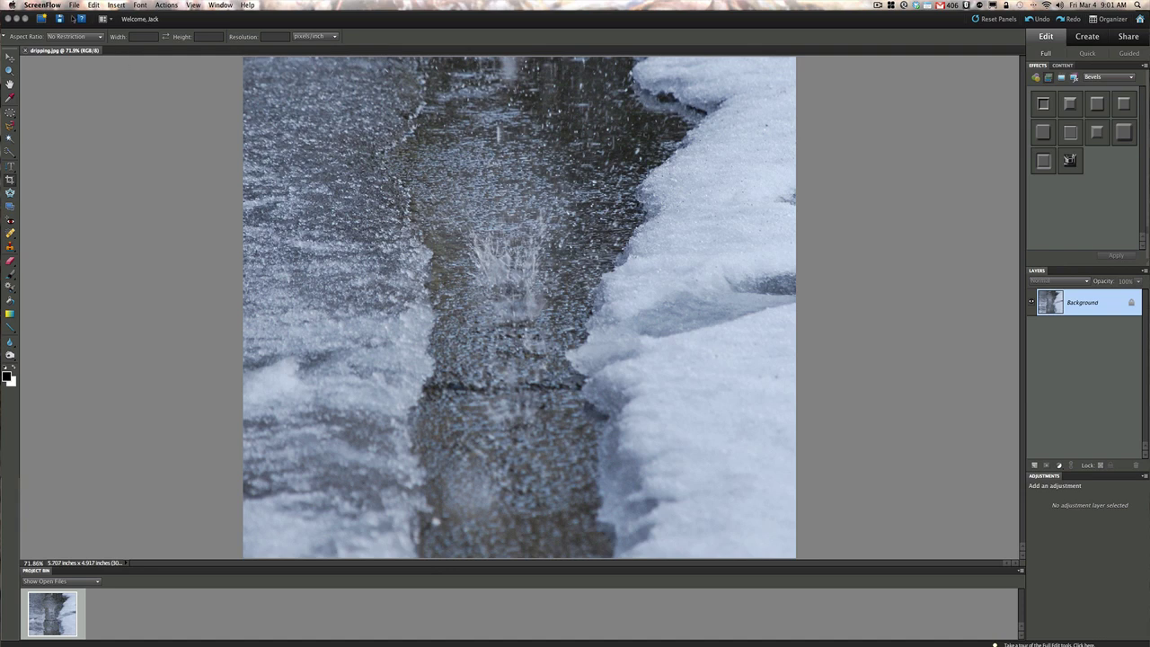
Step: Bring the Photoshop Elements editor with dripping.jpg to the front
{"action": "left_click", "coordinate": [129, 107]}
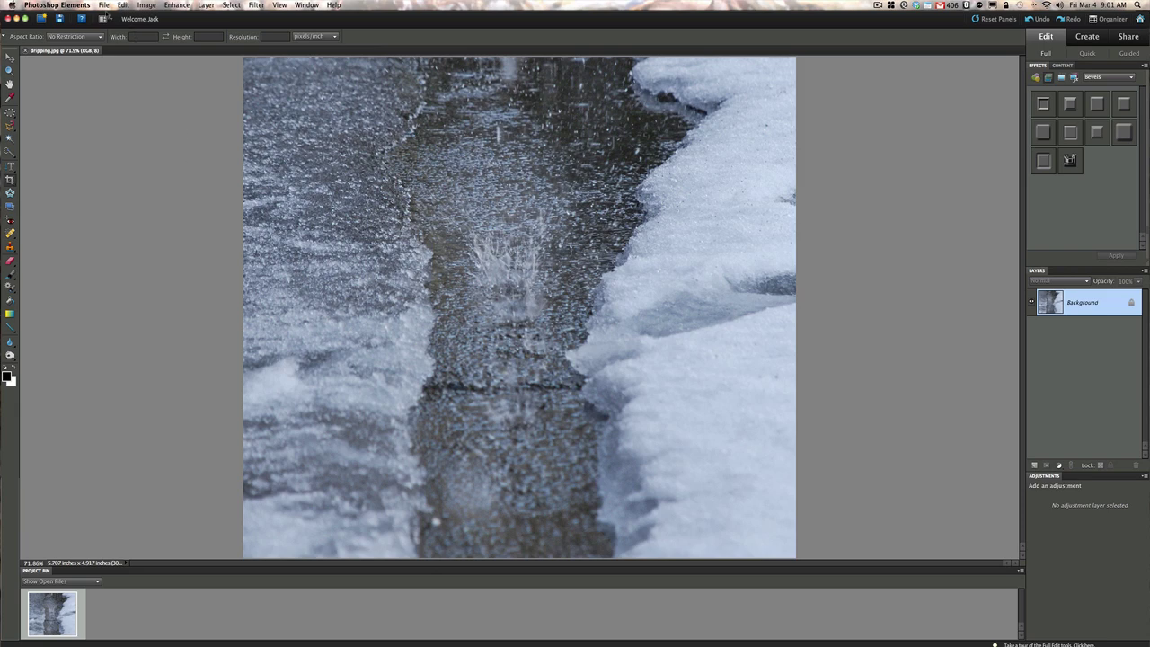
Step: Open the Save for Web dialog for dripping.jpg from the File menu
{"action": "left_click", "coordinate": [104, 5]}
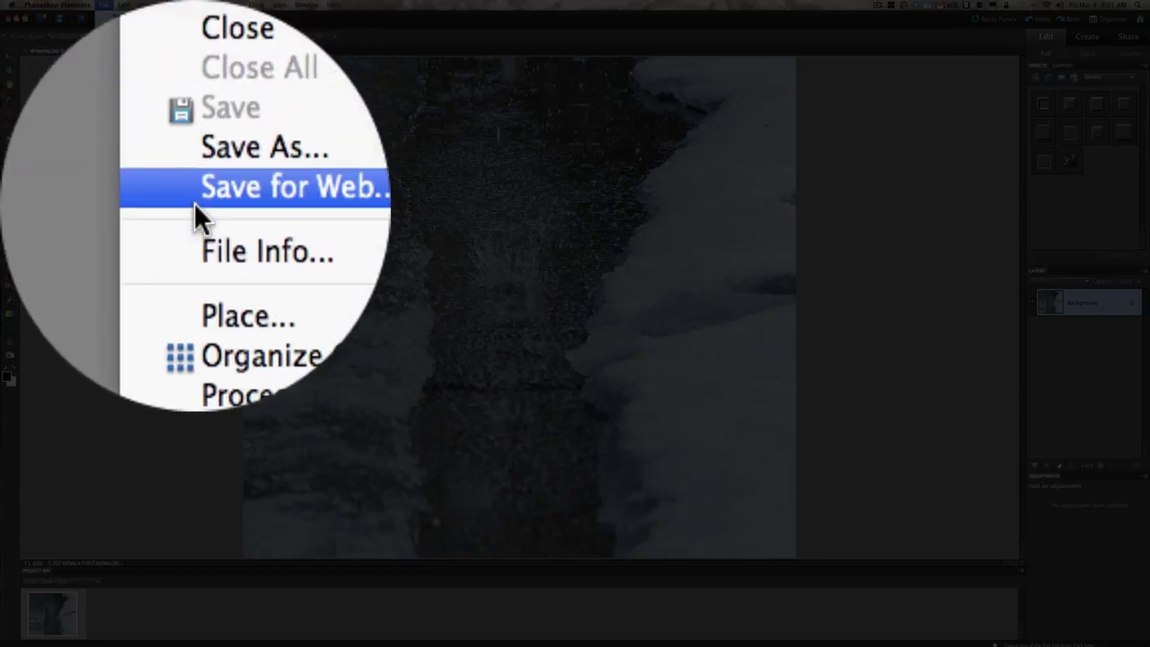
{"action": "left_click", "coordinate": [194, 205]}
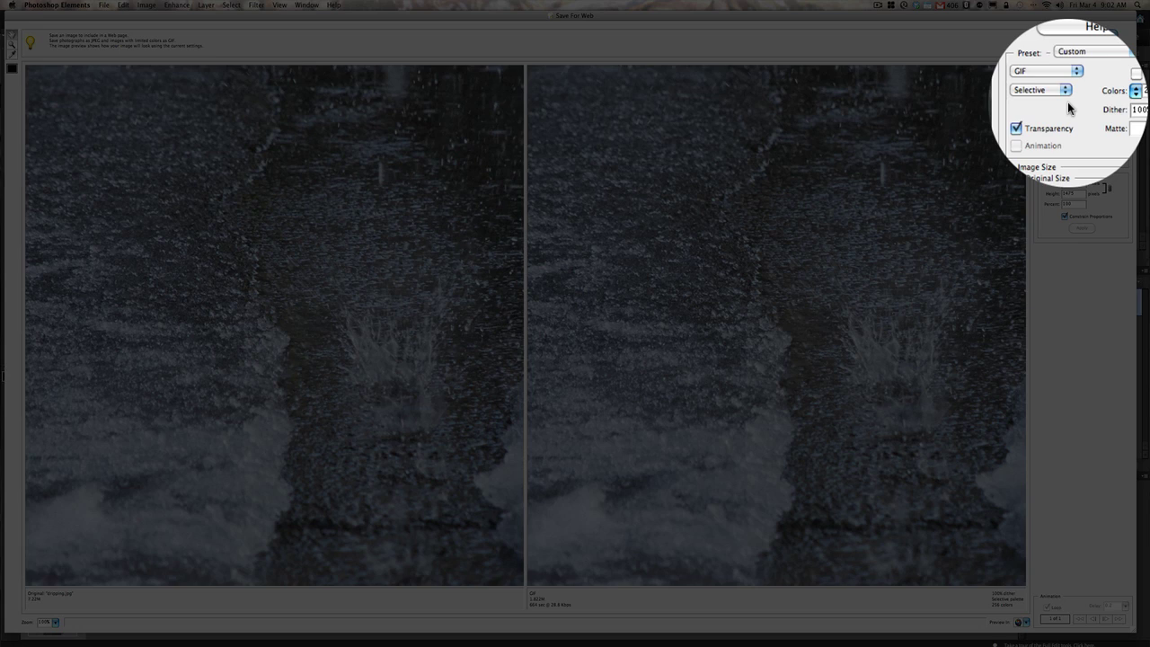
Step: Change the web export format from GIF to JPEG at Medium quality (30)
{"action": "left_click", "coordinate": [1068, 85]}
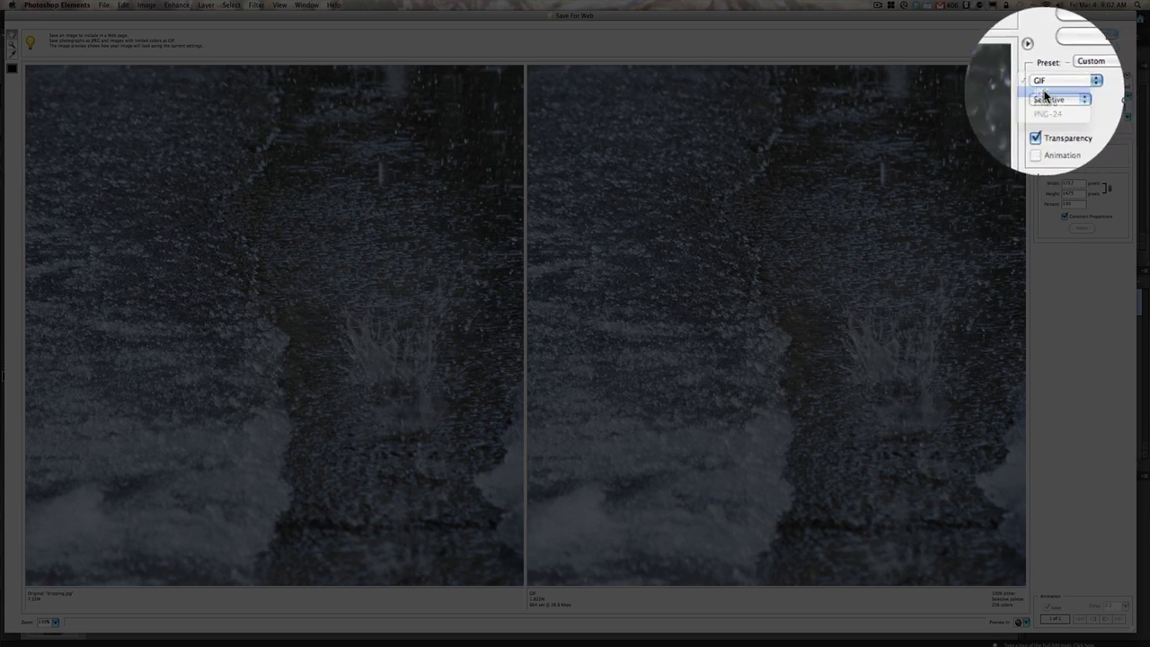
{"action": "left_click", "coordinate": [1044, 93]}
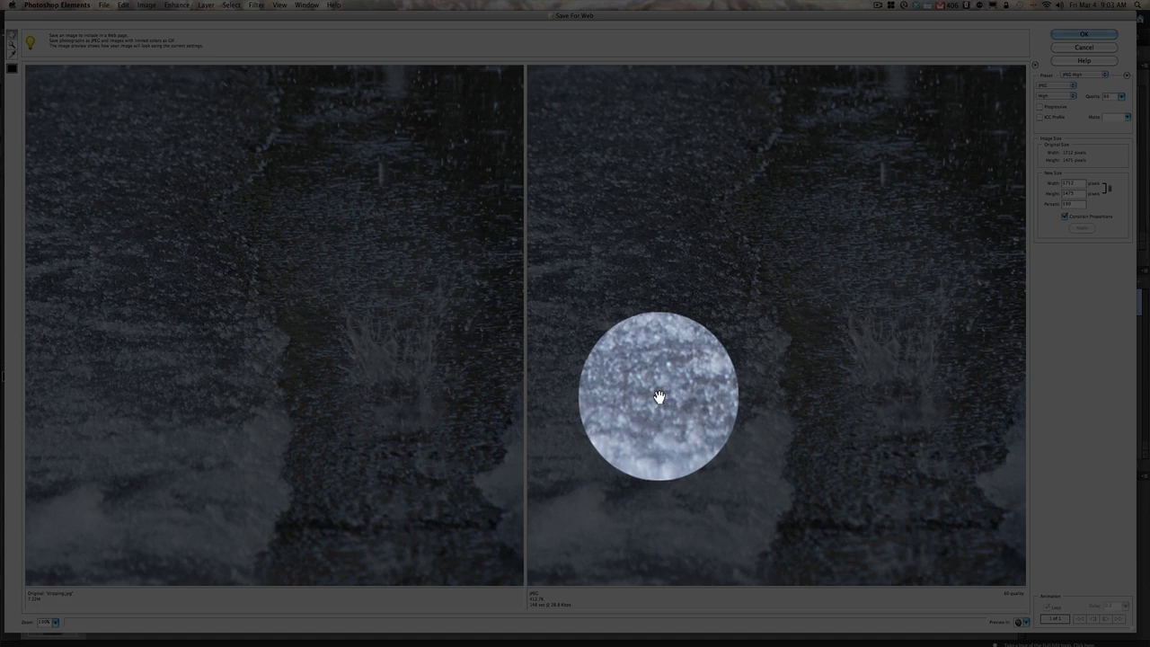
{"action": "left_click", "coordinate": [1069, 96]}
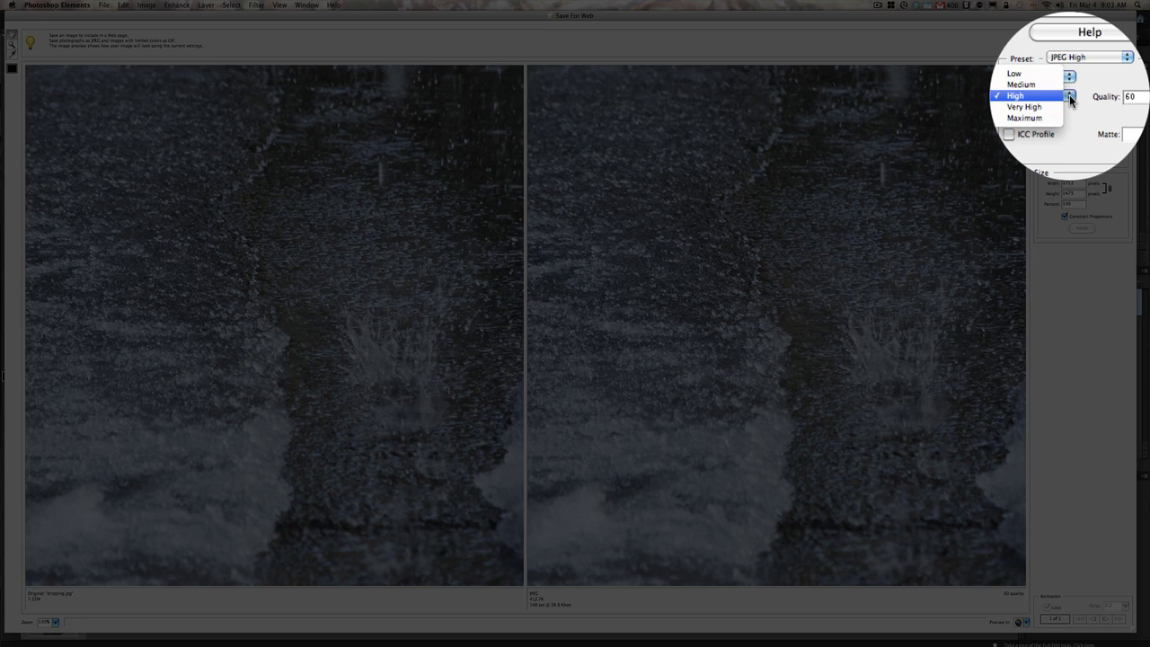
{"action": "left_click", "coordinate": [1069, 90]}
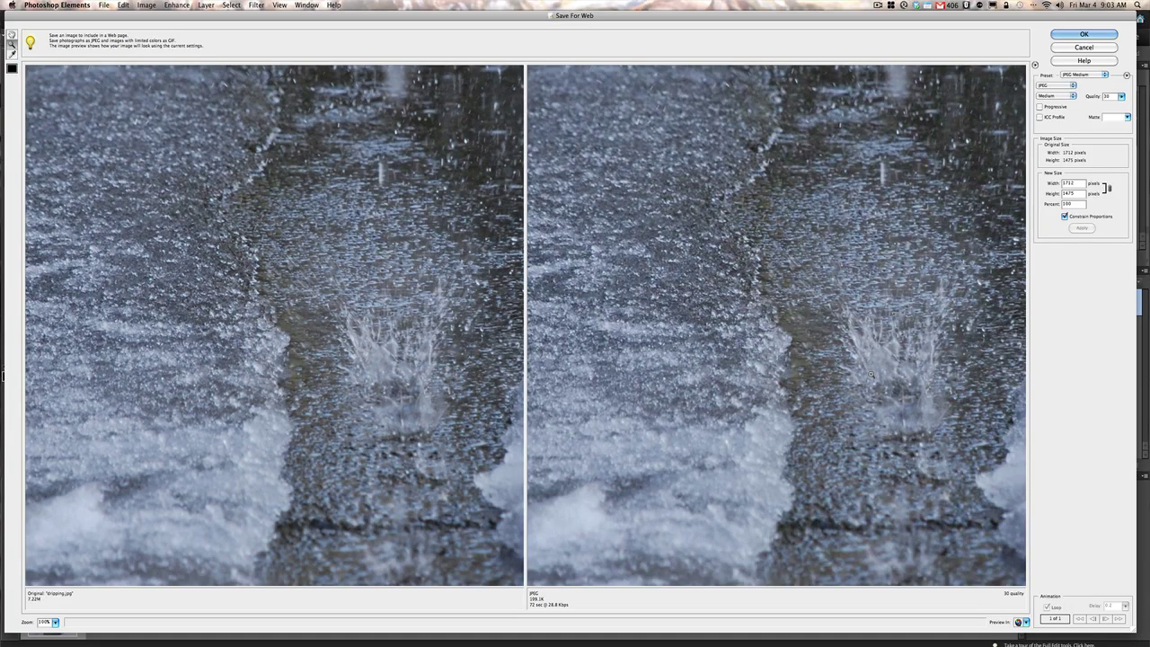
Step: Zoom the previews to 300% on the splash and drop JPEG quality to 10
{"action": "left_click", "coordinate": [871, 374]}
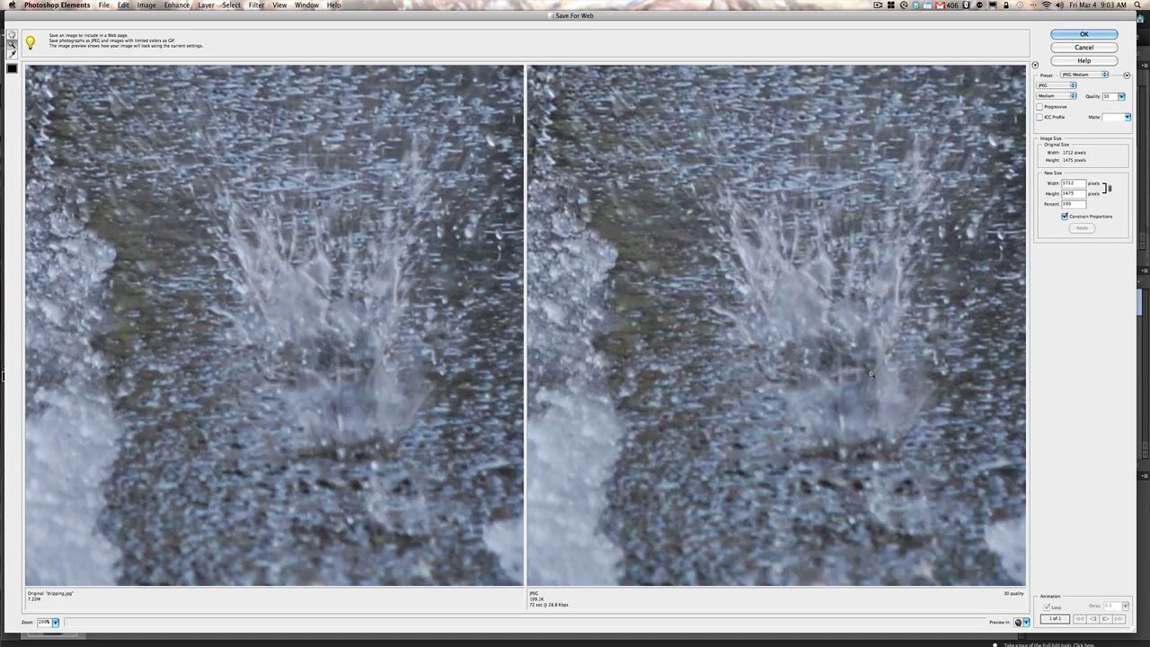
{"action": "left_click", "coordinate": [818, 351]}
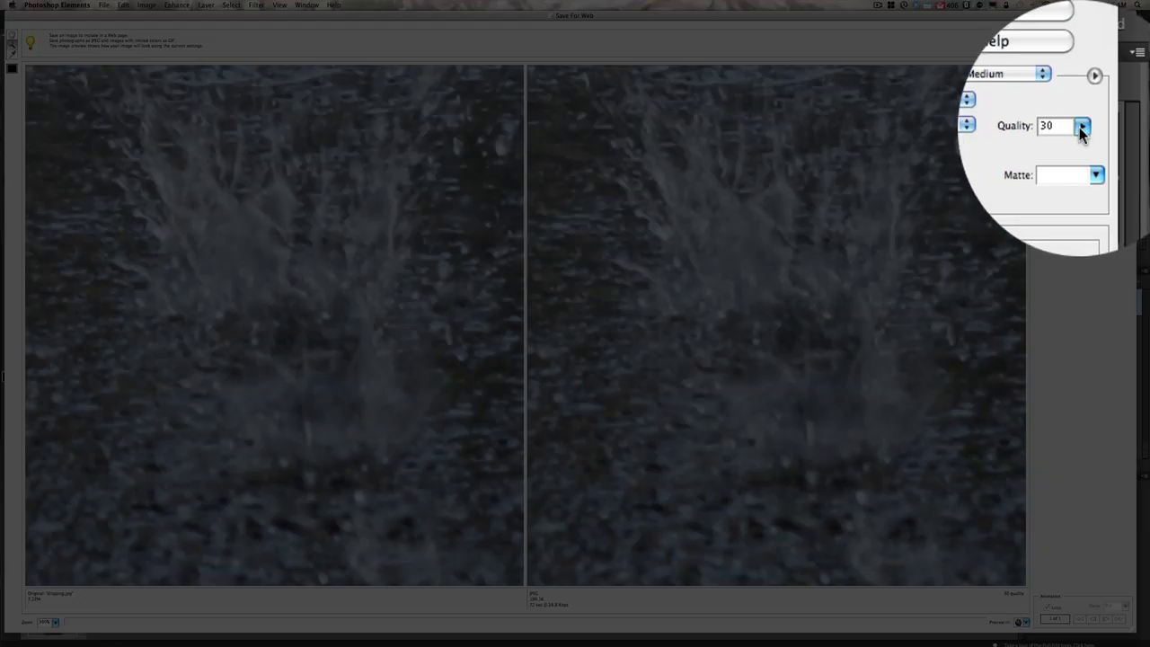
{"action": "left_click", "coordinate": [1082, 127]}
{"action": "left_click_drag", "start_coordinate": [1027, 132], "coordinate": [1030, 132]}
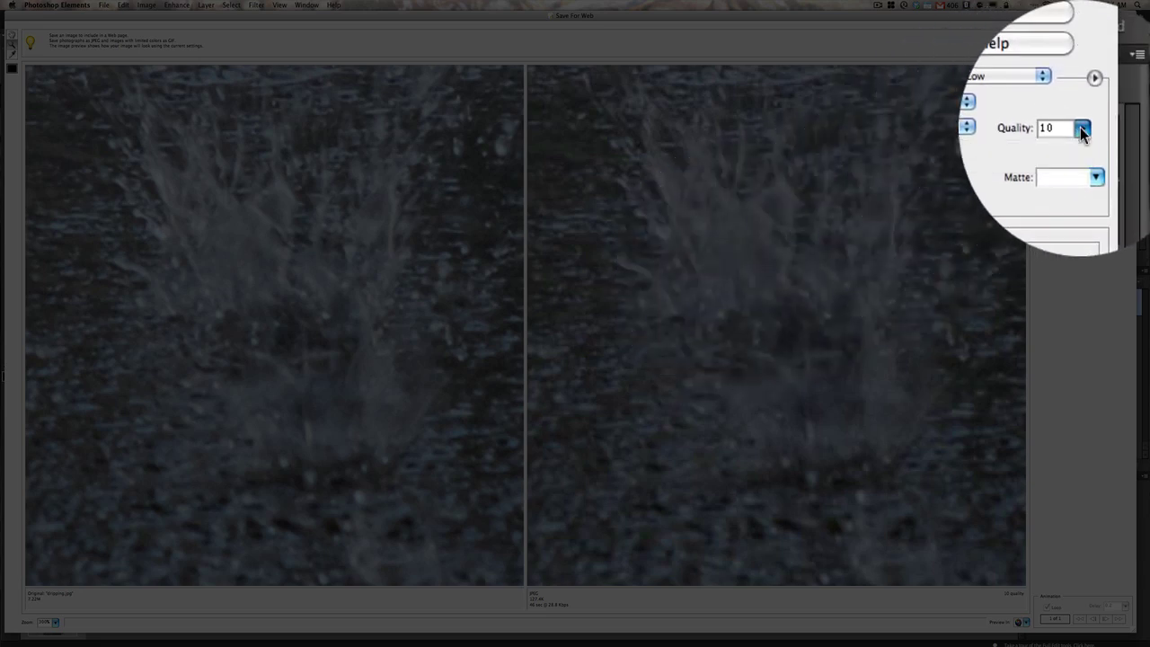
Step: Try Medium quality, then settle on JPEG High at quality 60 (about 412.7K)
{"action": "left_click", "coordinate": [1023, 101]}
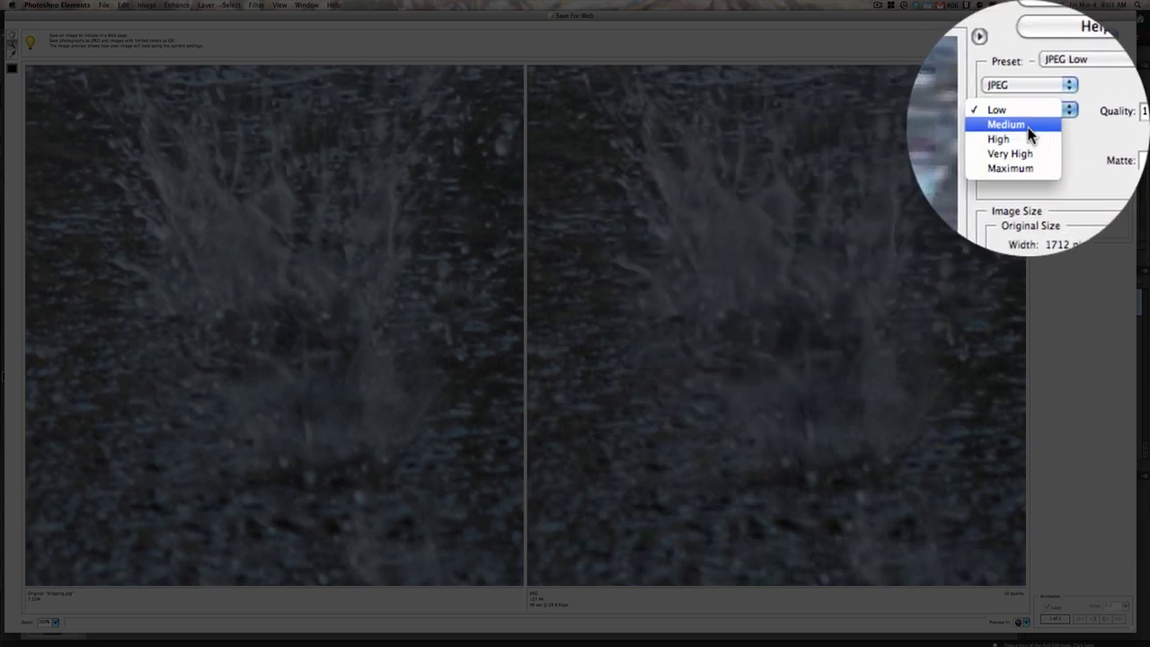
{"action": "left_click", "coordinate": [1006, 143]}
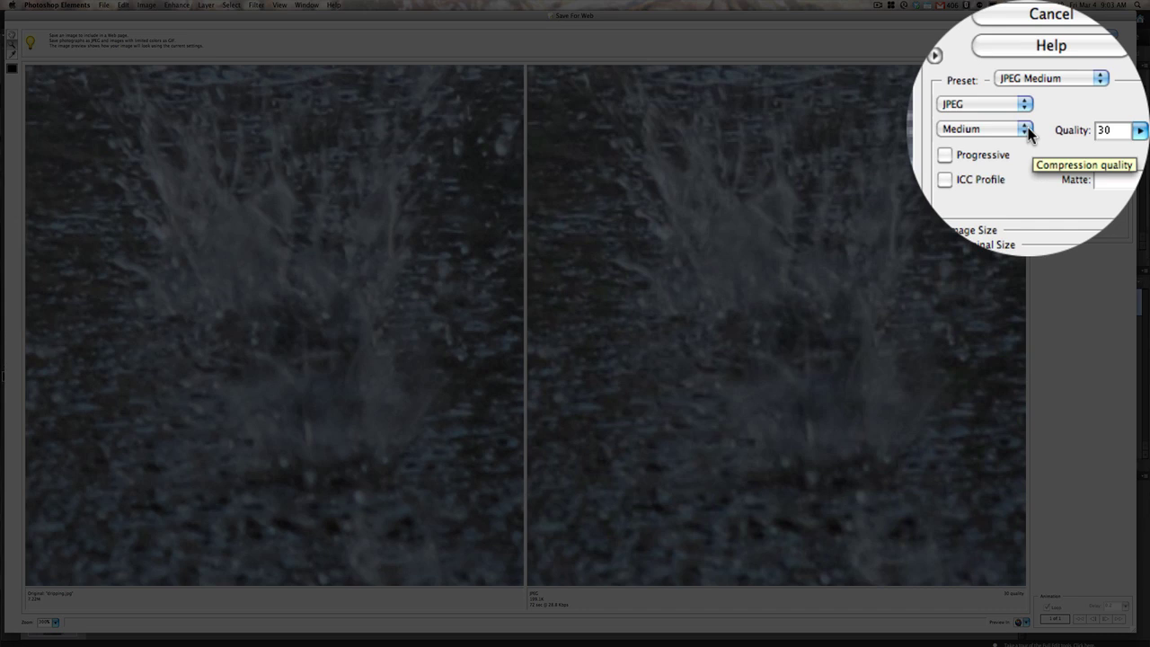
{"action": "left_click", "coordinate": [1024, 129]}
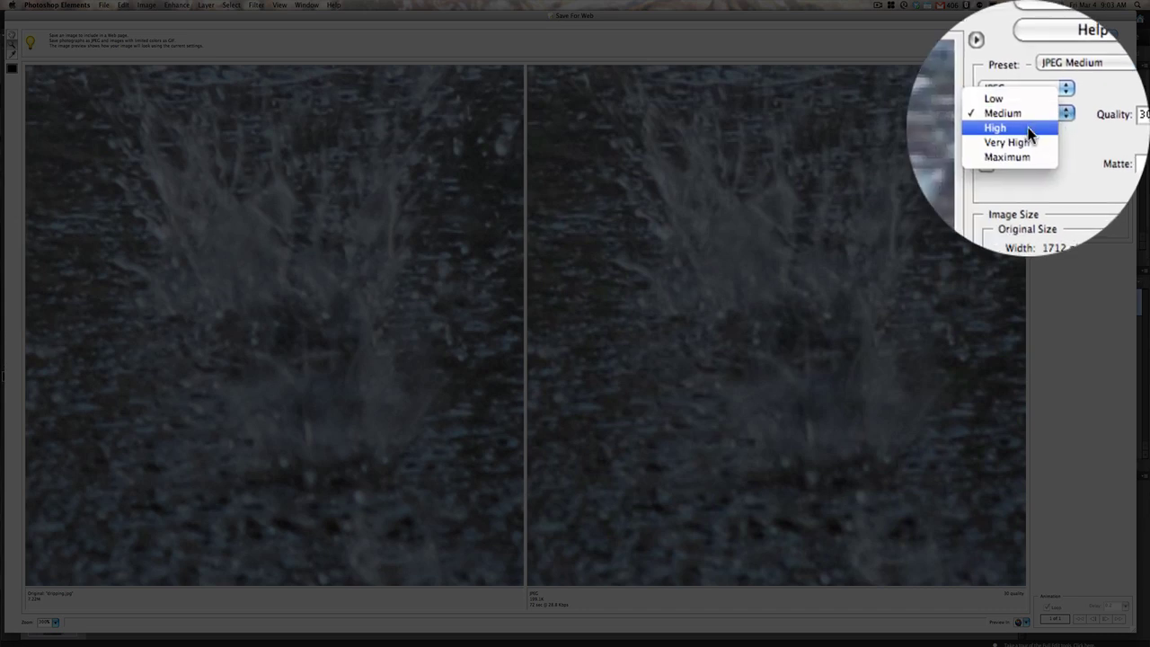
{"action": "left_click", "coordinate": [1029, 130]}
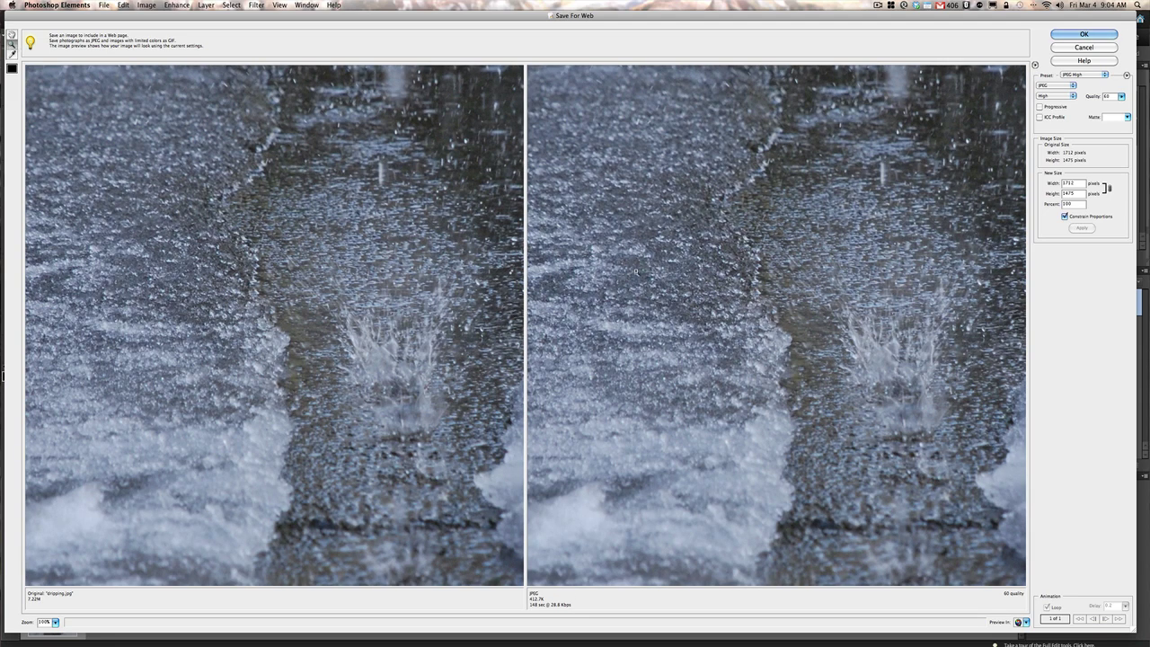
Step: Check the splash at 200%, return previews to 100%, and leave Matte unchanged
{"action": "left_click", "coordinate": [403, 362]}
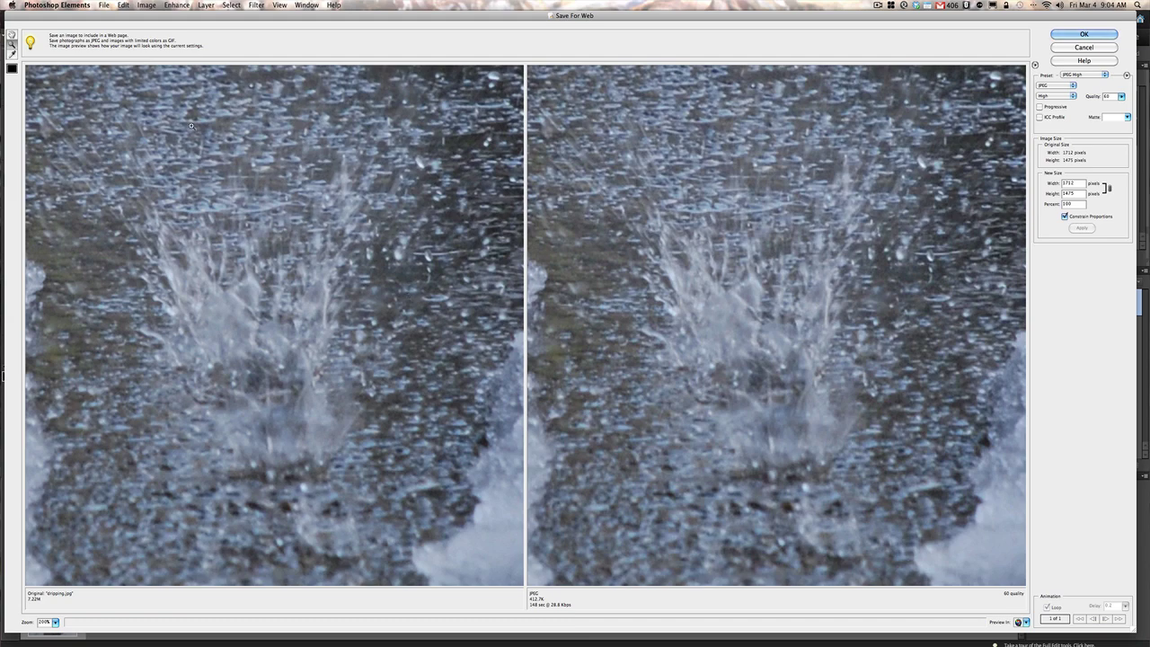
{"action": "double_click", "coordinate": [12, 46]}
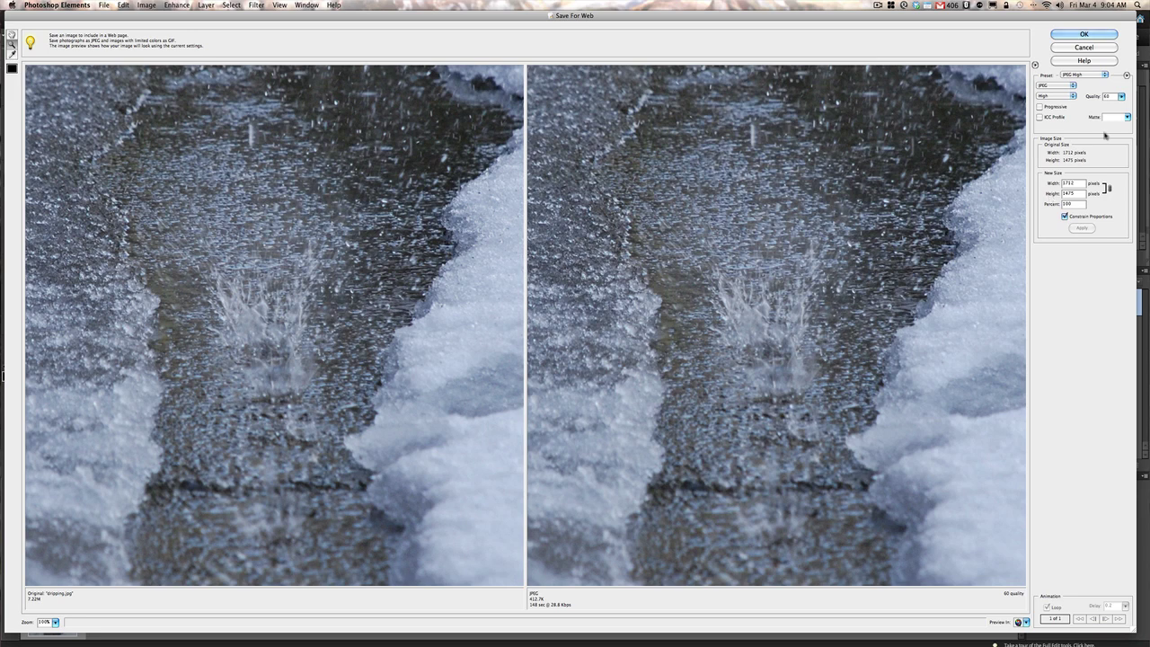
{"action": "left_click", "coordinate": [1127, 117]}
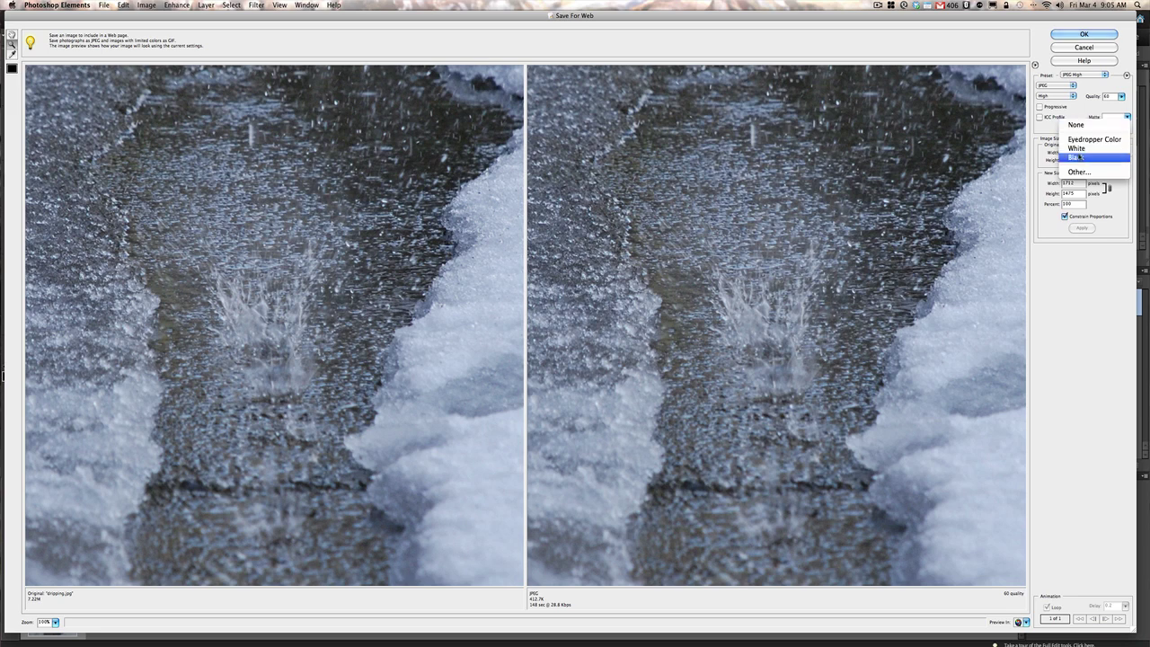
{"action": "left_click", "coordinate": [1082, 112]}
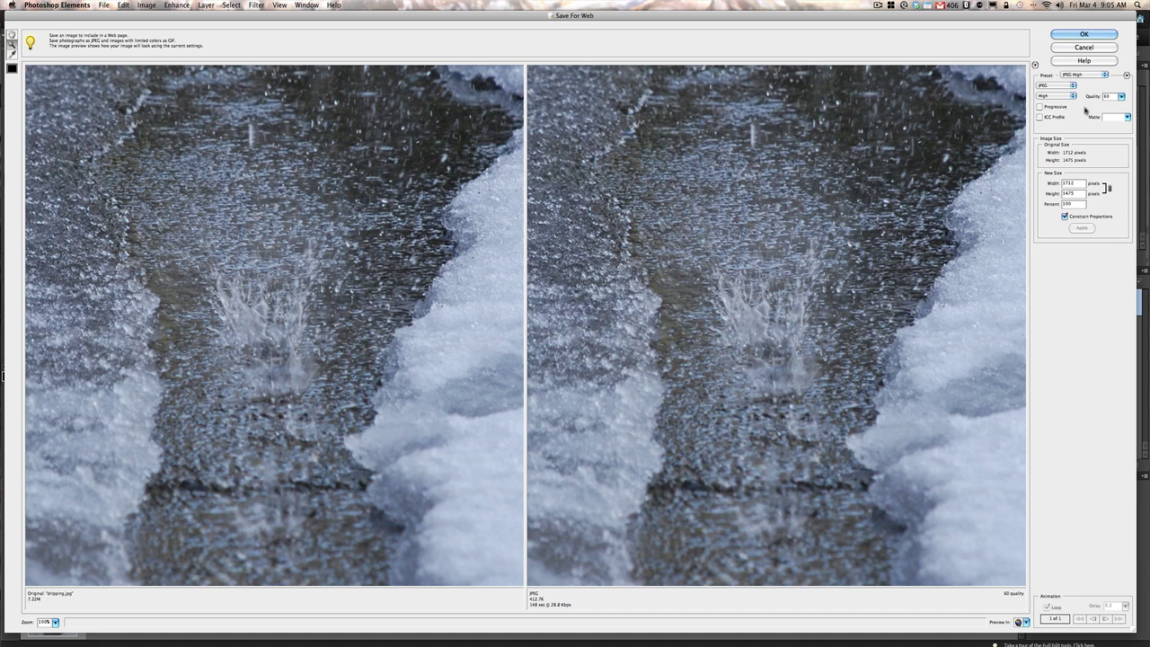
Step: Accept the JPEG High settings and save the copy as drippingweb.jpg in Edited
{"action": "left_click", "coordinate": [1084, 36]}
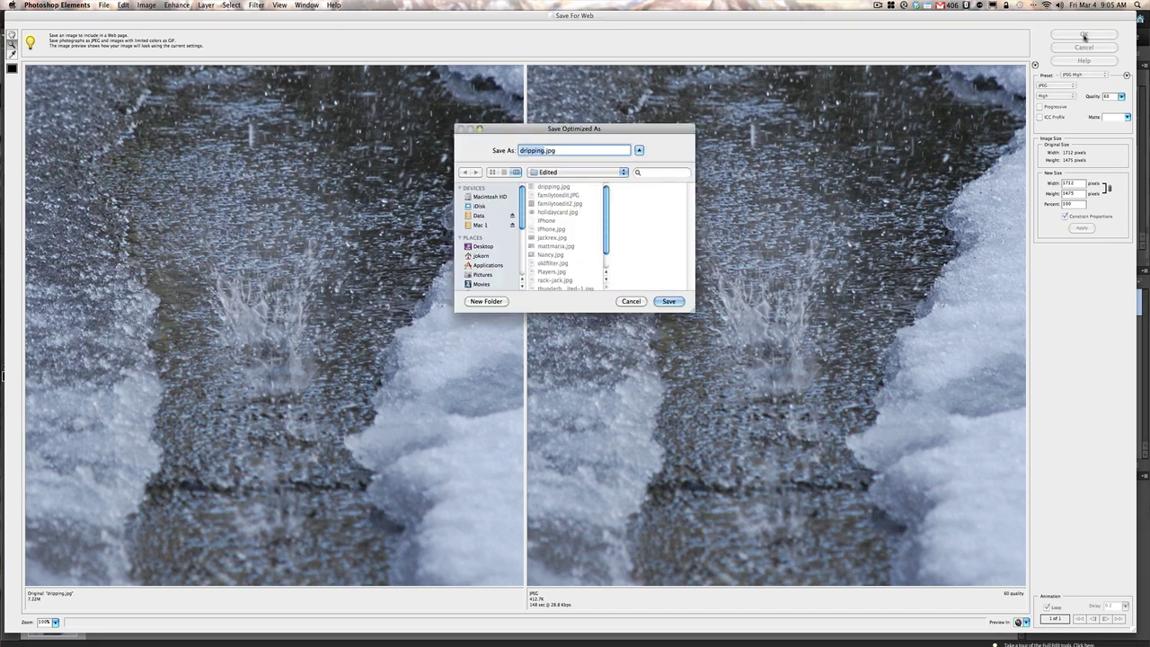
{"action": "left_click_drag", "start_coordinate": [600, 130], "coordinate": [539, 127]}
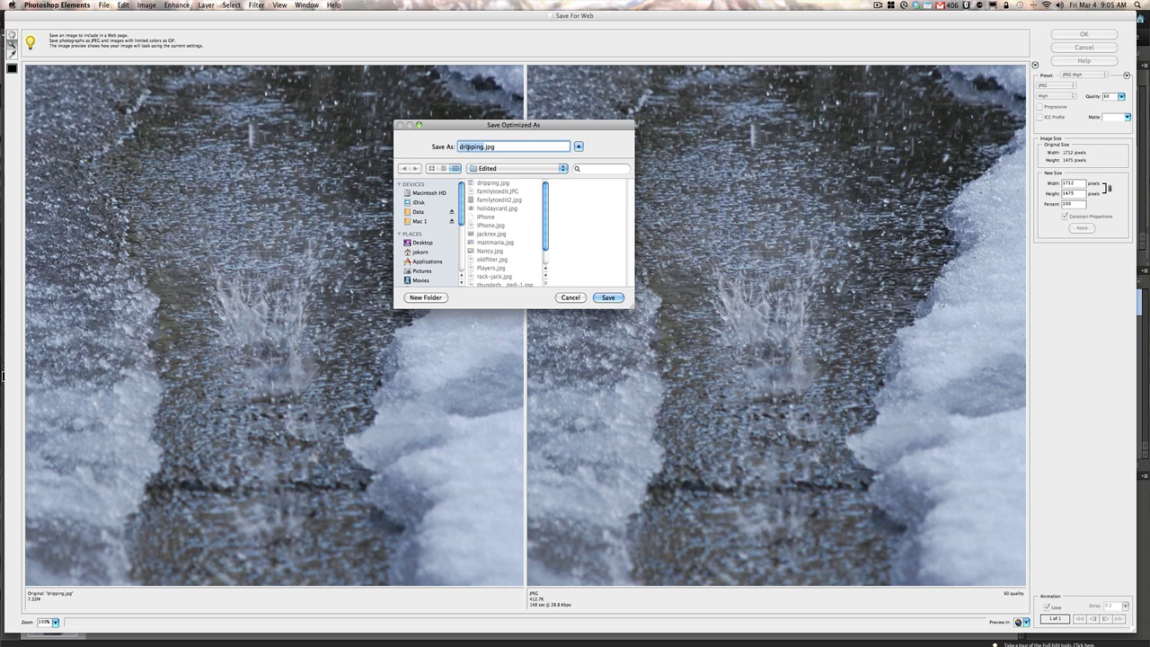
{"action": "left_click", "coordinate": [460, 147]}
{"action": "type", "text": "web"}
{"action": "left_click", "coordinate": [607, 297]}
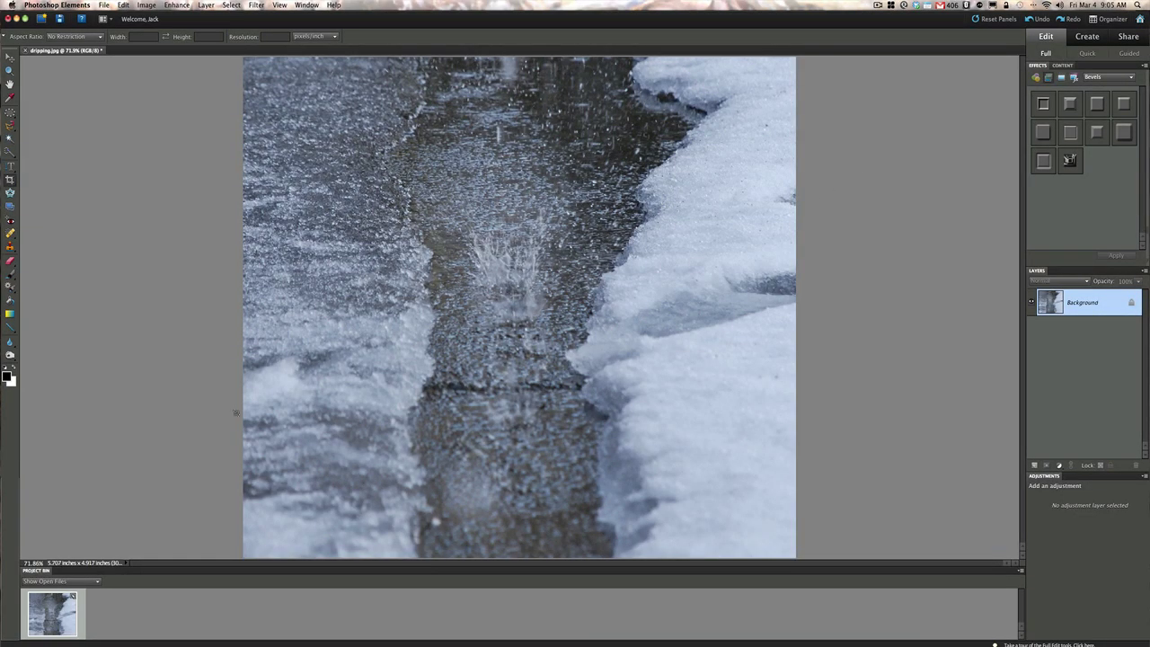
Step: In Finder, open Pictures > Edited and bring up the context menu for drippingweb.jpg
{"action": "left_click", "coordinate": [163, 635]}
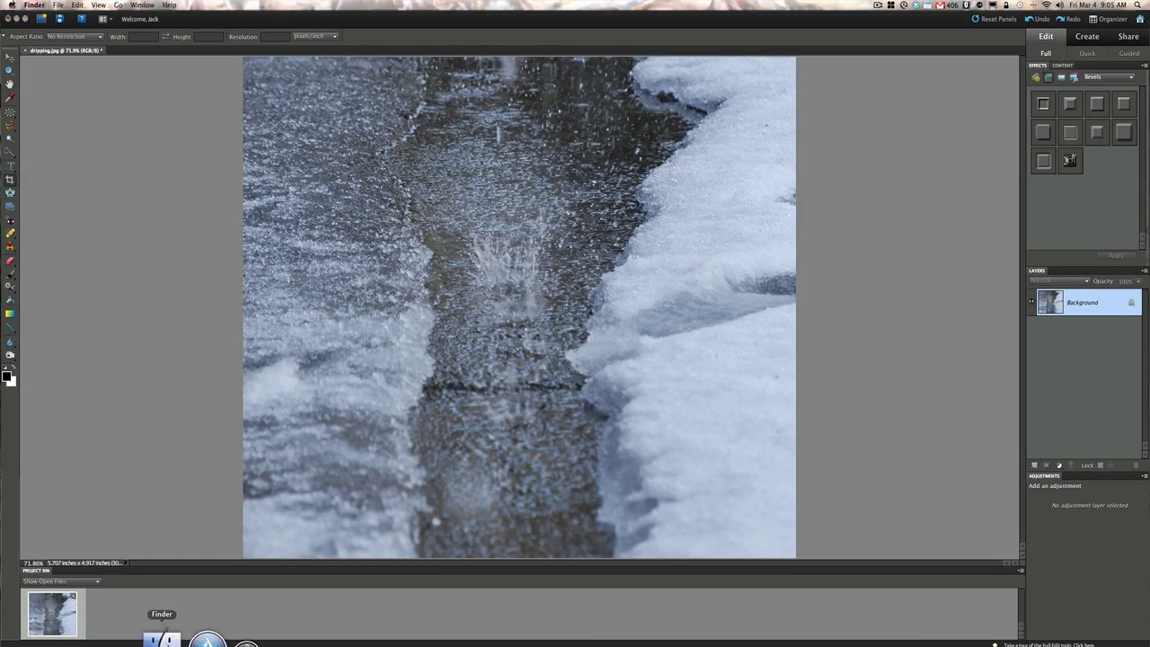
{"action": "left_click", "coordinate": [300, 244]}
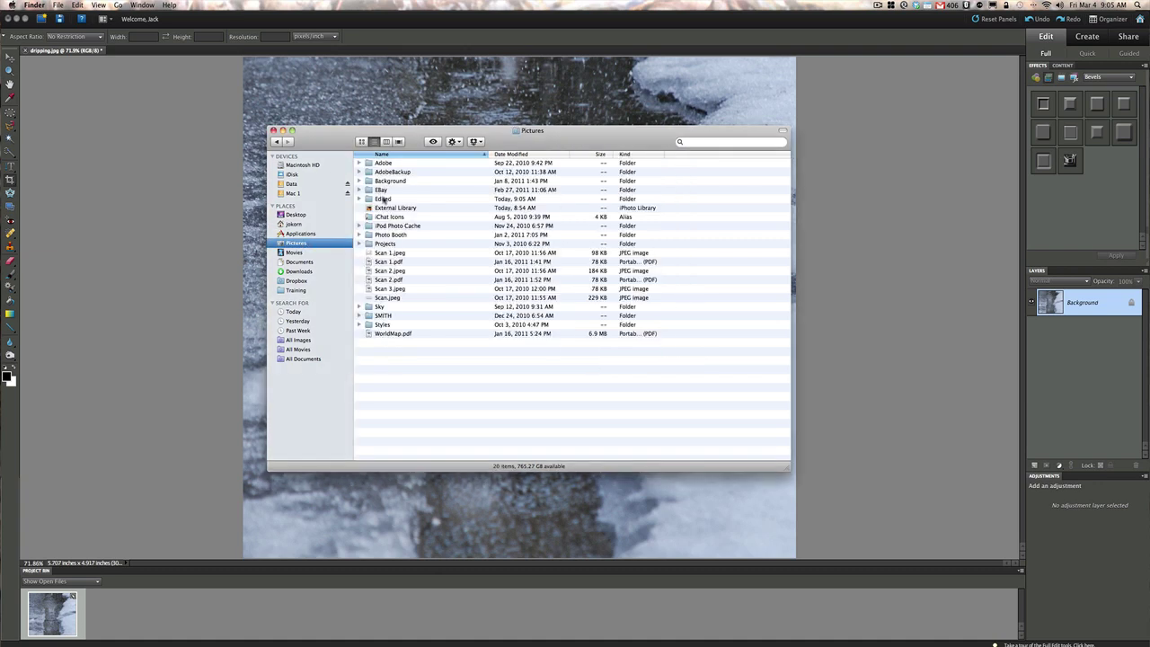
{"action": "left_click", "coordinate": [385, 198]}
{"action": "double_click", "coordinate": [385, 199]}
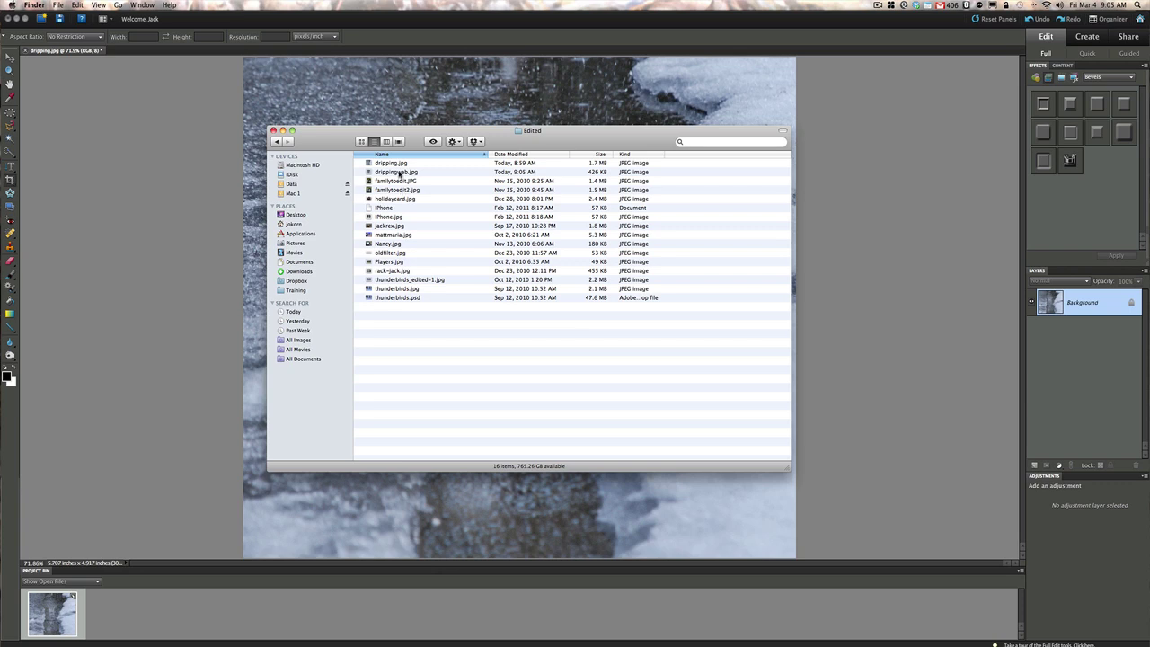
{"action": "left_click", "coordinate": [400, 173]}
{"action": "right_click", "coordinate": [400, 173]}
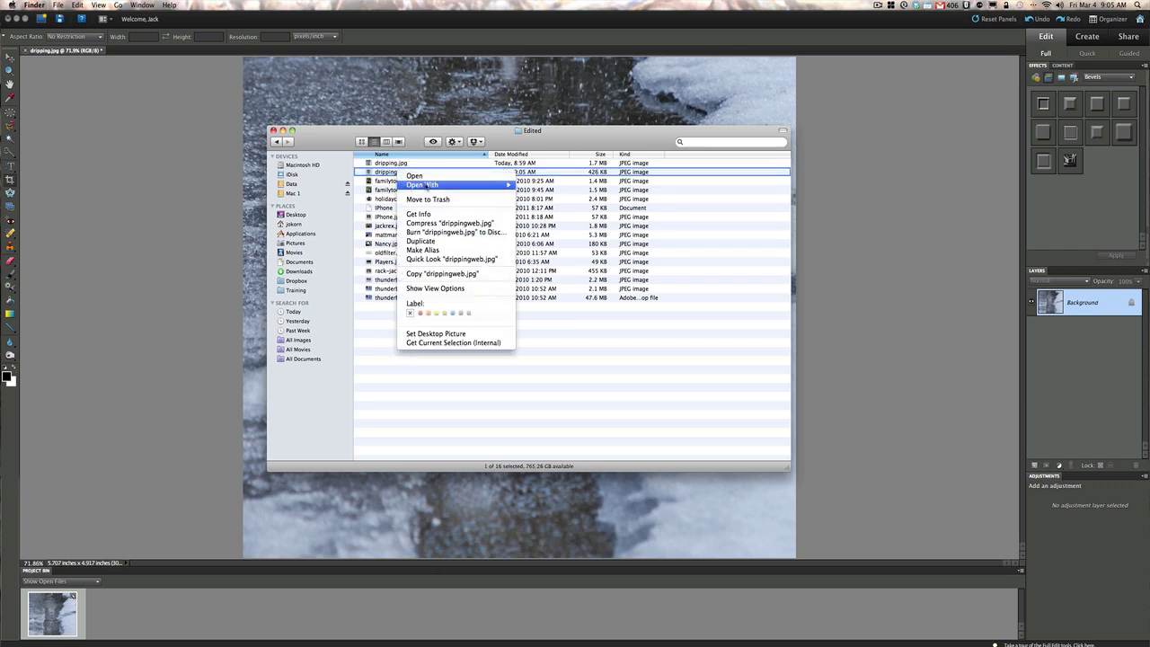
Step: Open drippingweb.jpg in Preview, move its window right, and bring up the Preview menu
{"action": "mouse_move", "coordinate": [493, 189]}
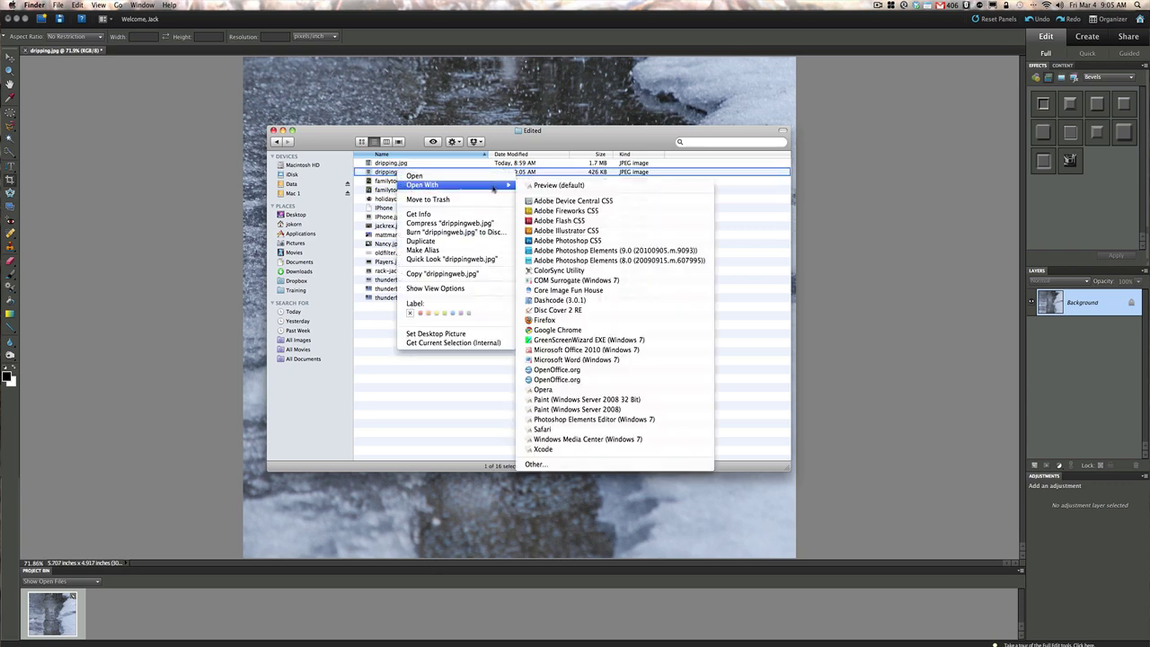
{"action": "left_click", "coordinate": [541, 186]}
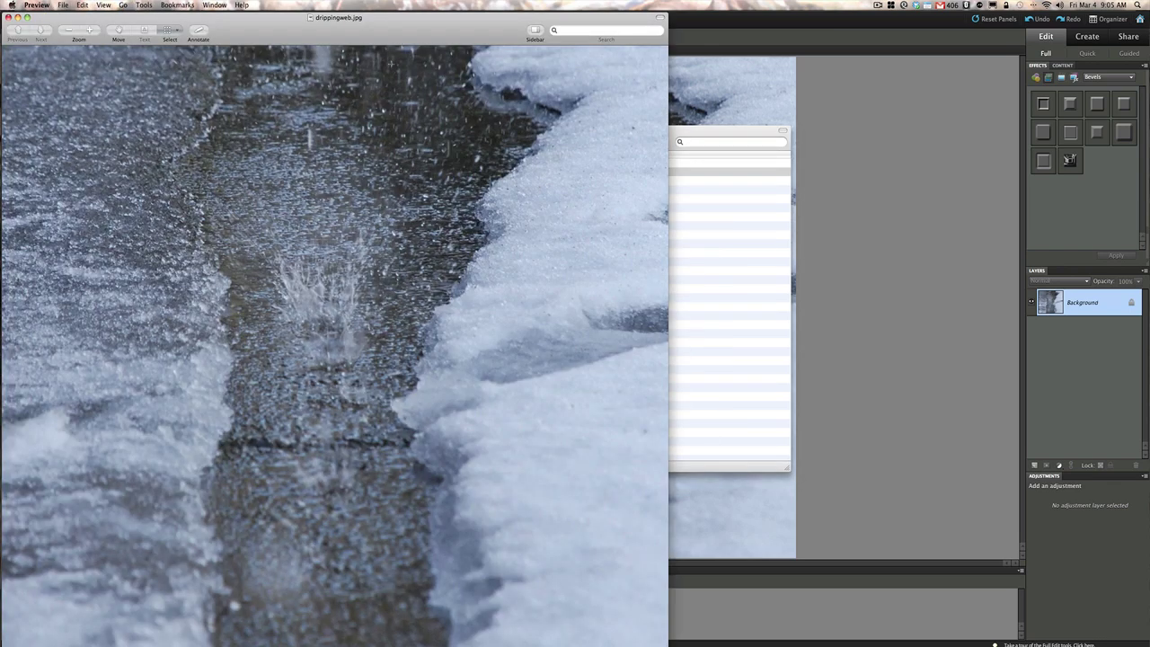
{"action": "left_click_drag", "start_coordinate": [383, 37], "coordinate": [577, 24]}
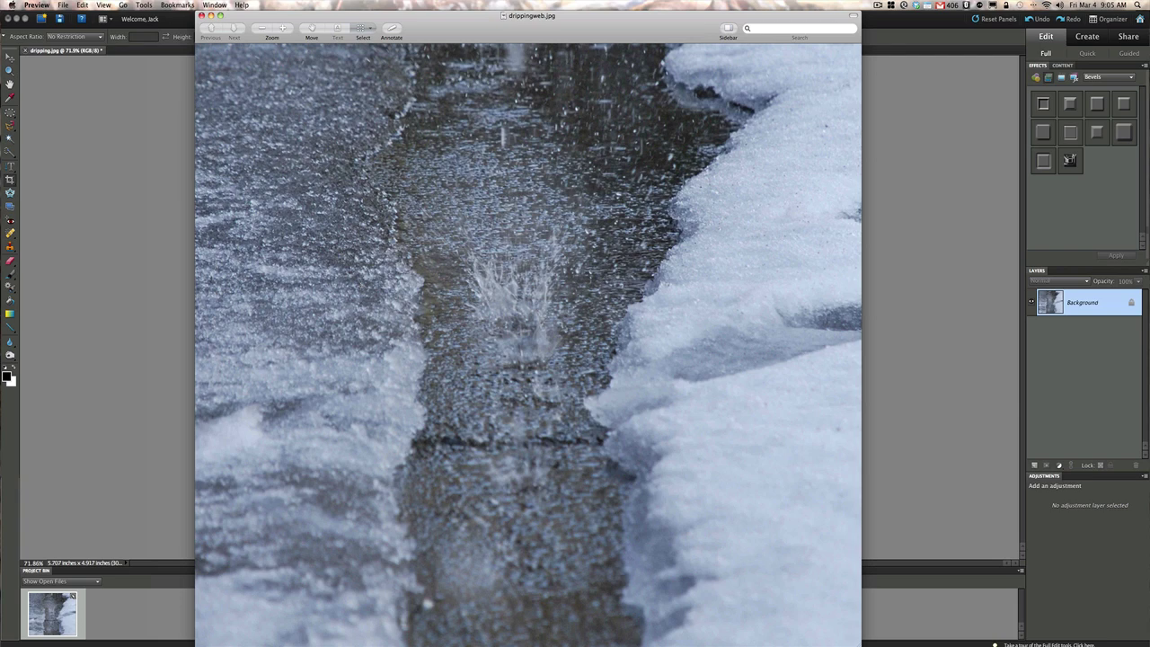
{"action": "left_click", "coordinate": [37, 6]}
Step: Quit Preview and close the Finder window showing the Edited folder
{"action": "left_click", "coordinate": [38, 91]}
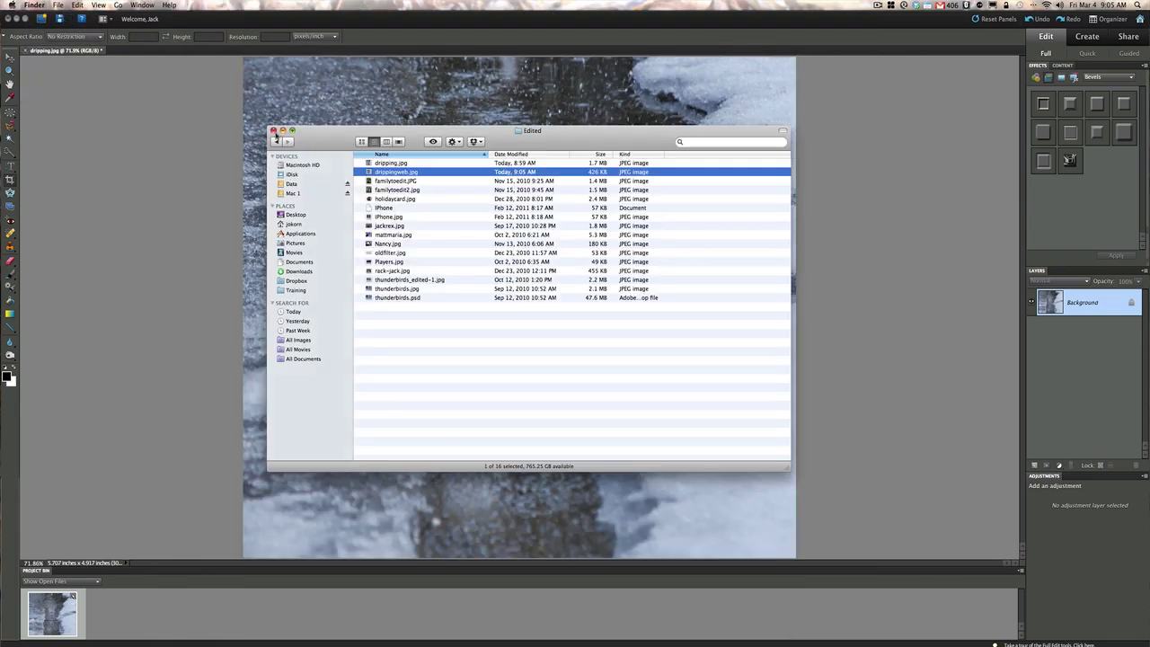
{"action": "left_click", "coordinate": [273, 131]}
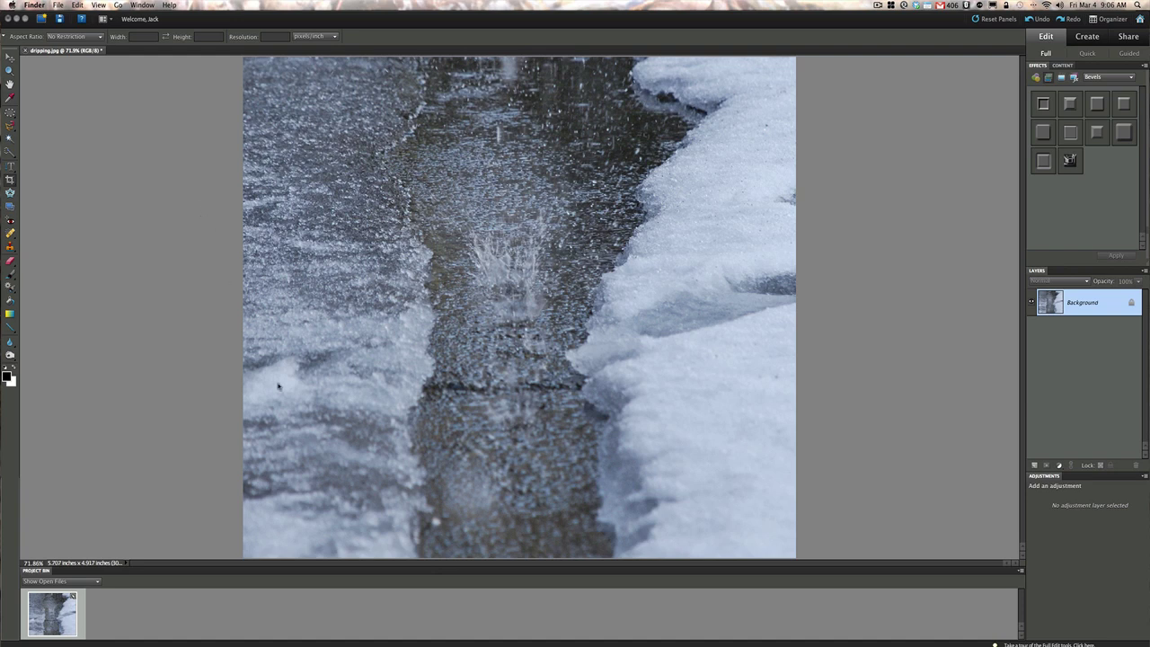
Step: In Firefox on Jacks Tech Corner, review DVD collection options, keeping the 3 Volume Set at $40.00
{"action": "left_click", "coordinate": [359, 636]}
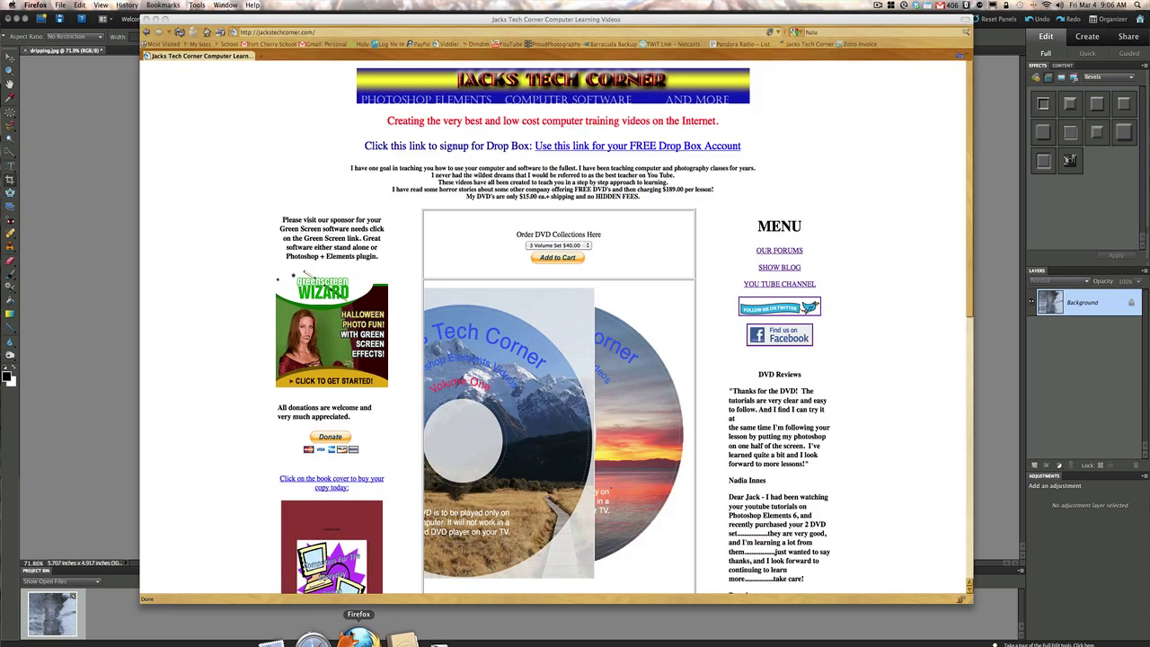
{"action": "left_click_drag", "start_coordinate": [306, 18], "coordinate": [302, 14]}
{"action": "left_click", "coordinate": [315, 28]}
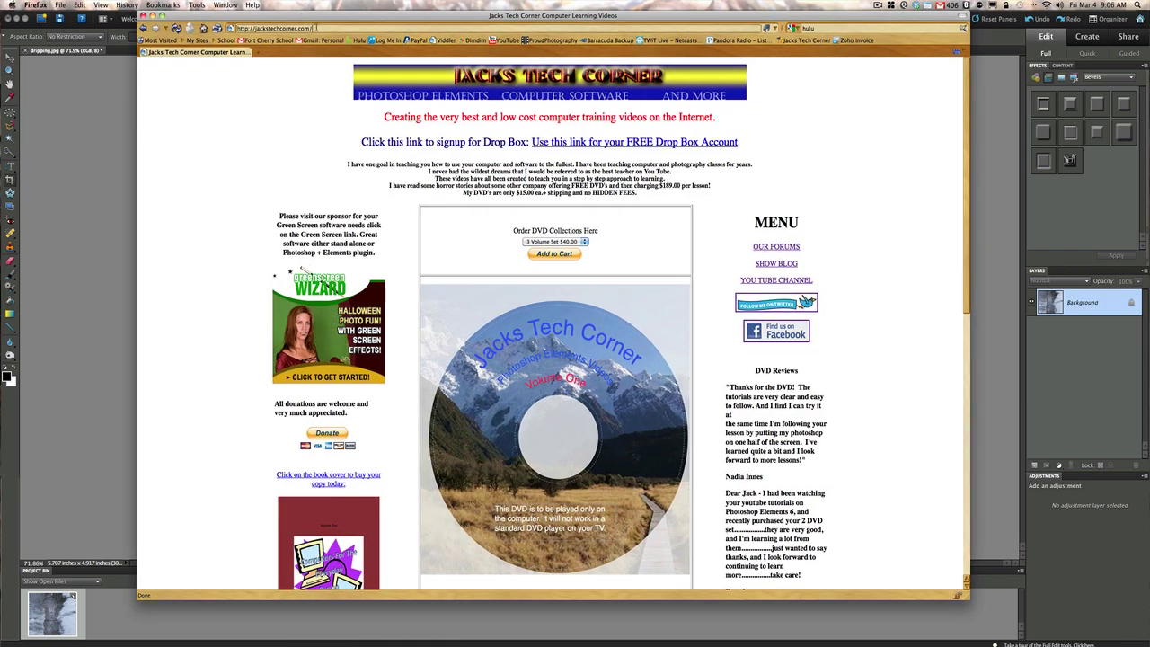
{"action": "left_click", "coordinate": [584, 241]}
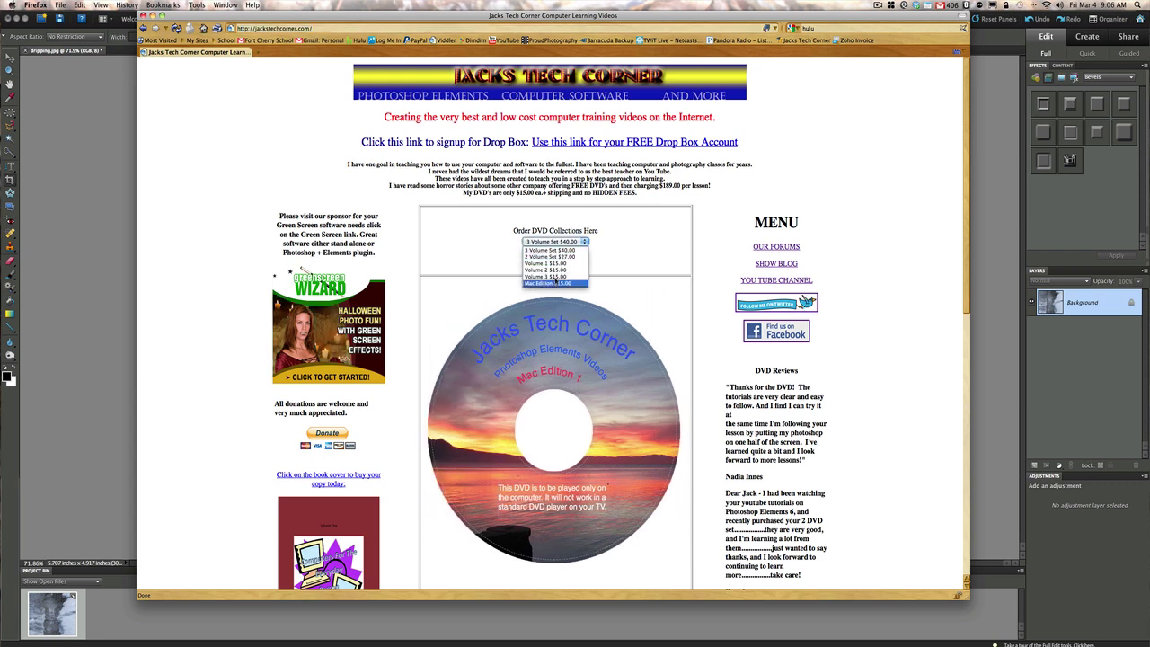
{"action": "left_click", "coordinate": [549, 249]}
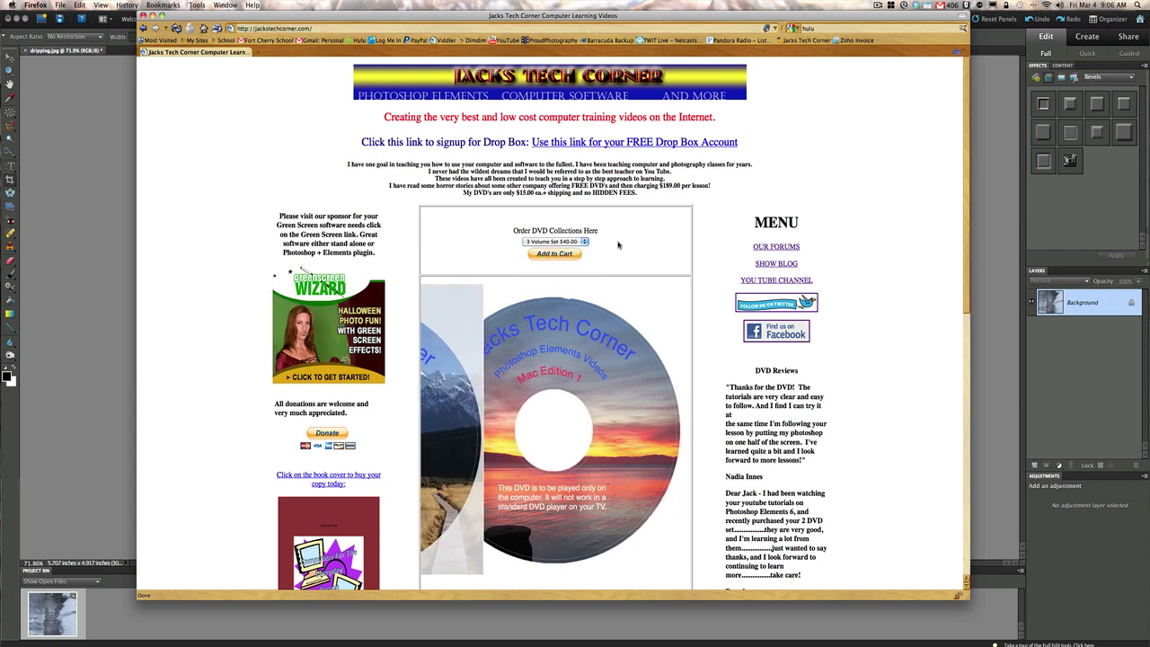